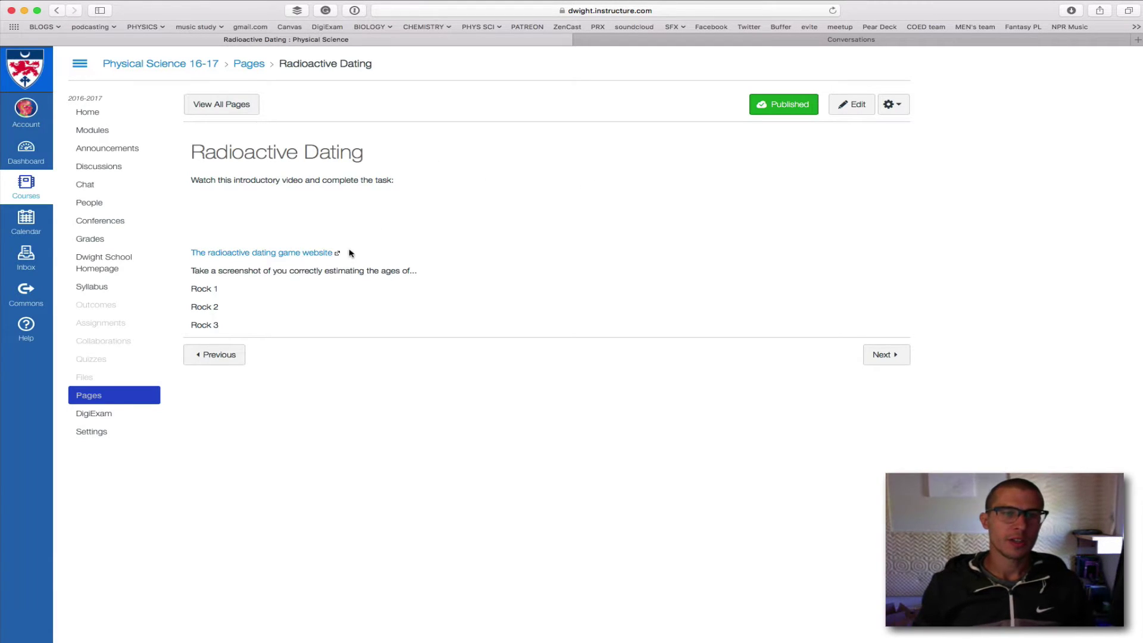
# Follow 'The radioactive dating game website' link on the Canvas Radioactive Dating page
pyautogui.click(277, 255)
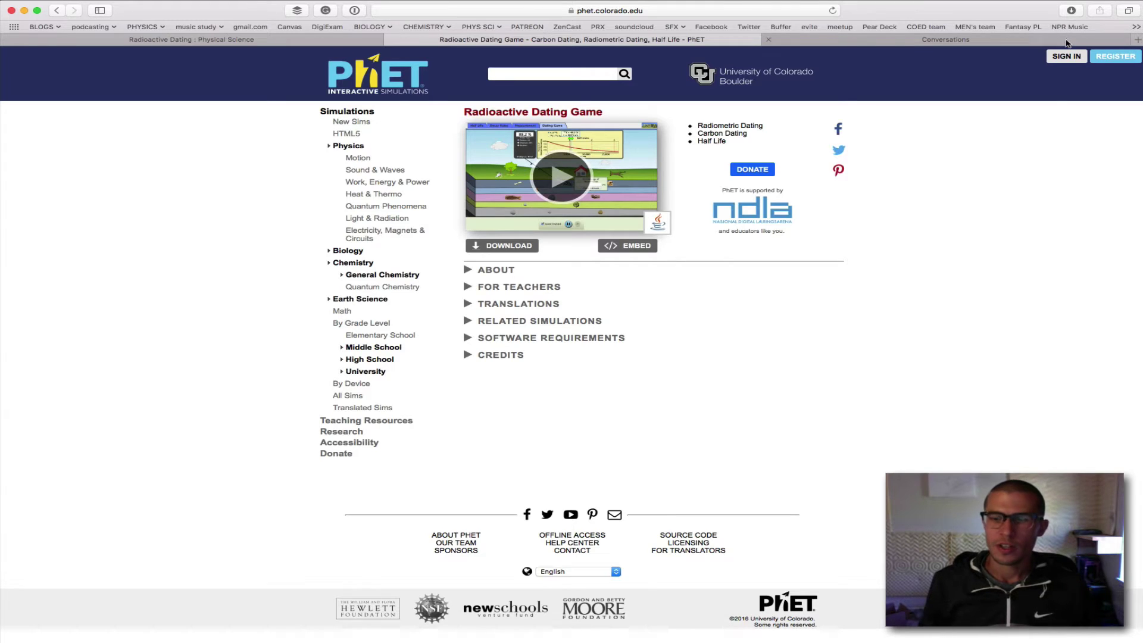
# Launch radioactive-dating-game_en.jnlp from Safari's Downloads and dismiss the unidentified-developer warning
pyautogui.click(1070, 12)
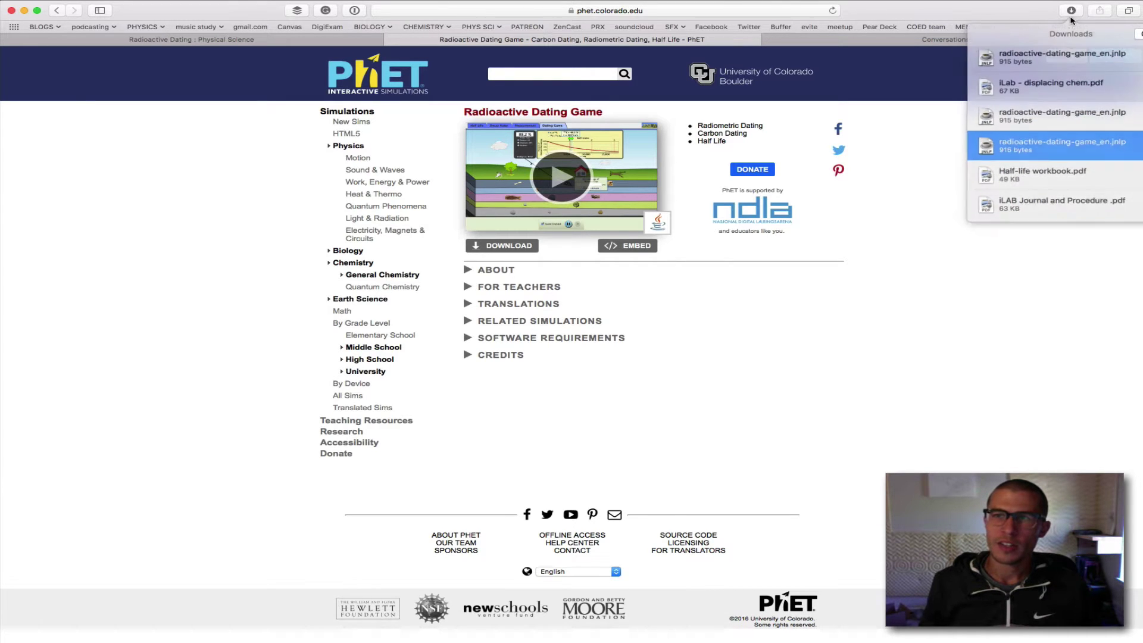
pyautogui.click(1028, 65)
pyautogui.doubleClick(991, 66)
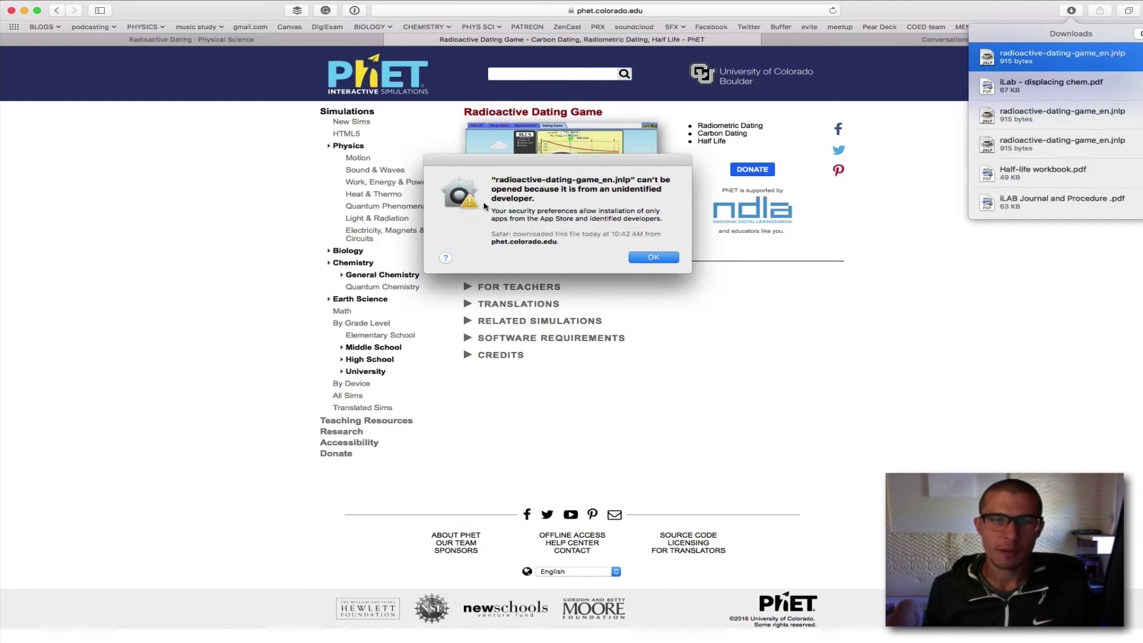
pyautogui.click(657, 260)
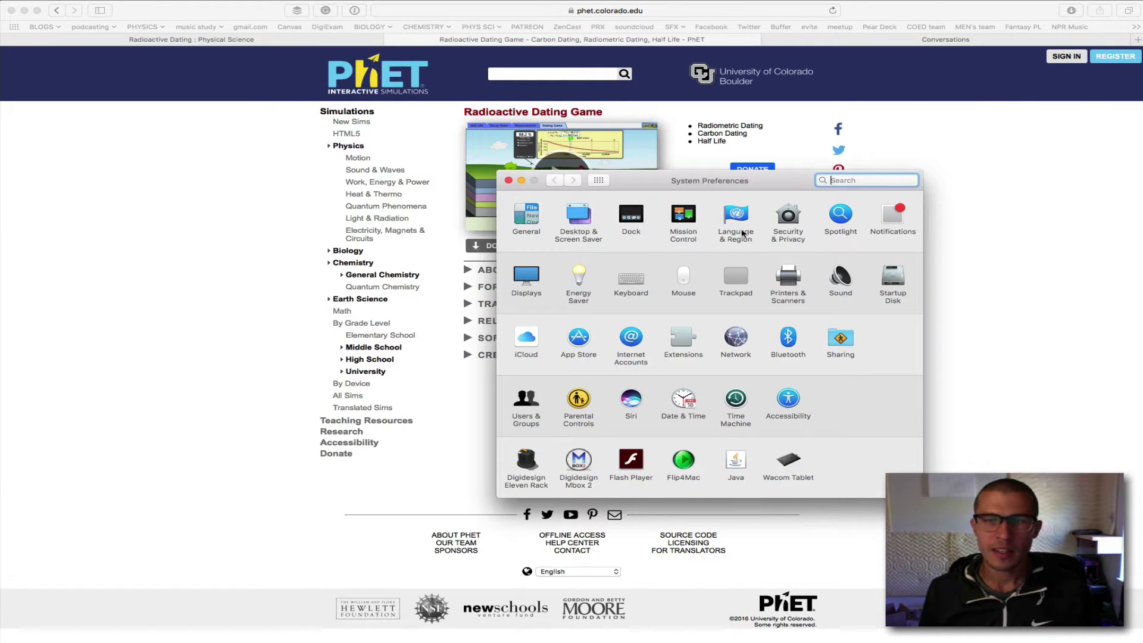
# Approve the blocked jnlp with Open Anyway in Security & Privacy and confirm Open
pyautogui.click(787, 221)
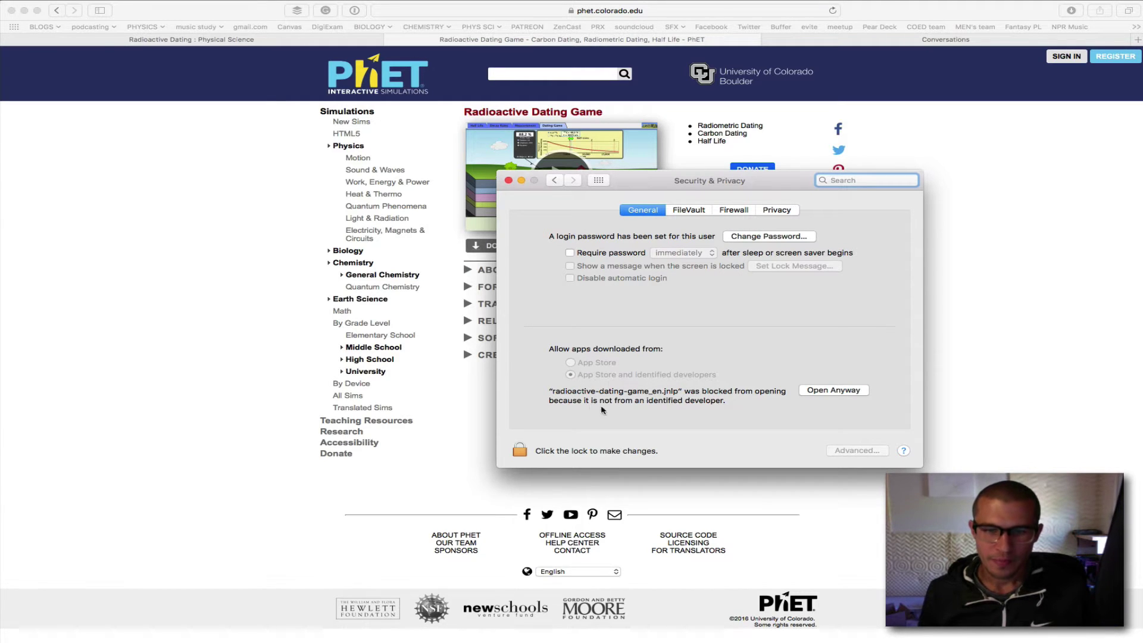
pyautogui.click(834, 391)
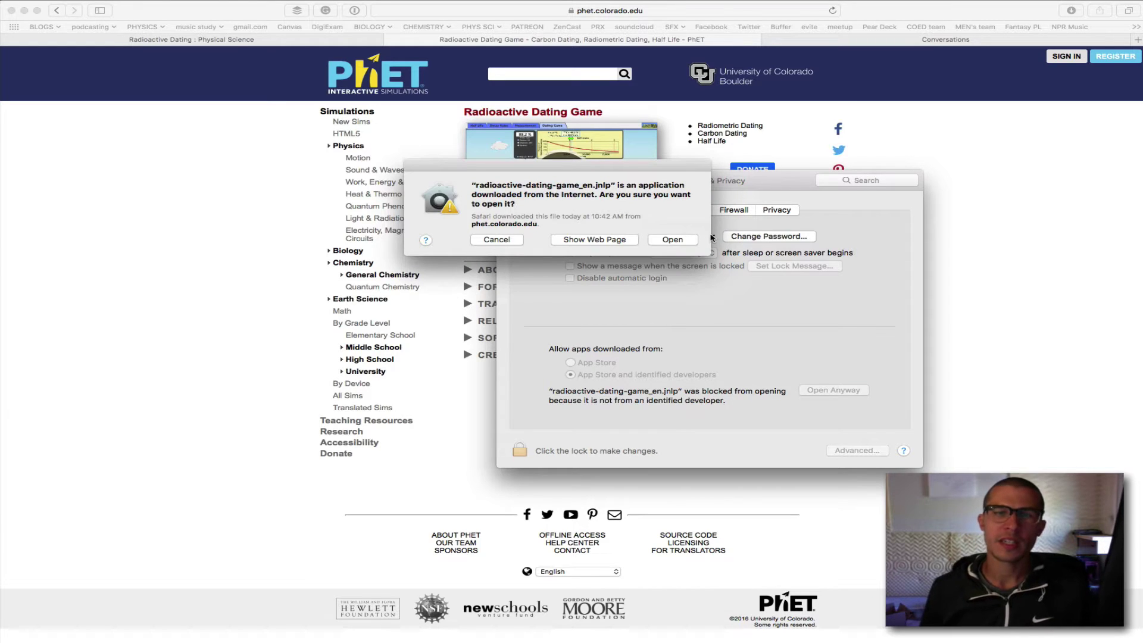
pyautogui.click(690, 239)
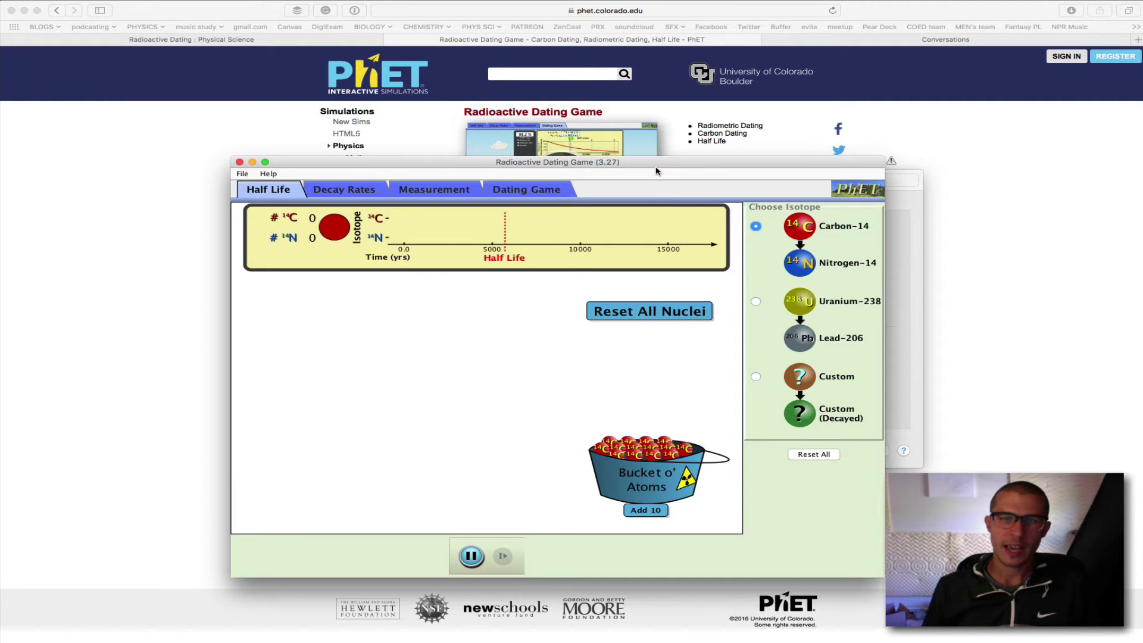
# Raise the sim window and load twelve Uranium-238 atoms into the half-life demo
pyautogui.moveTo(660, 179); pyautogui.dragTo(671, 106)
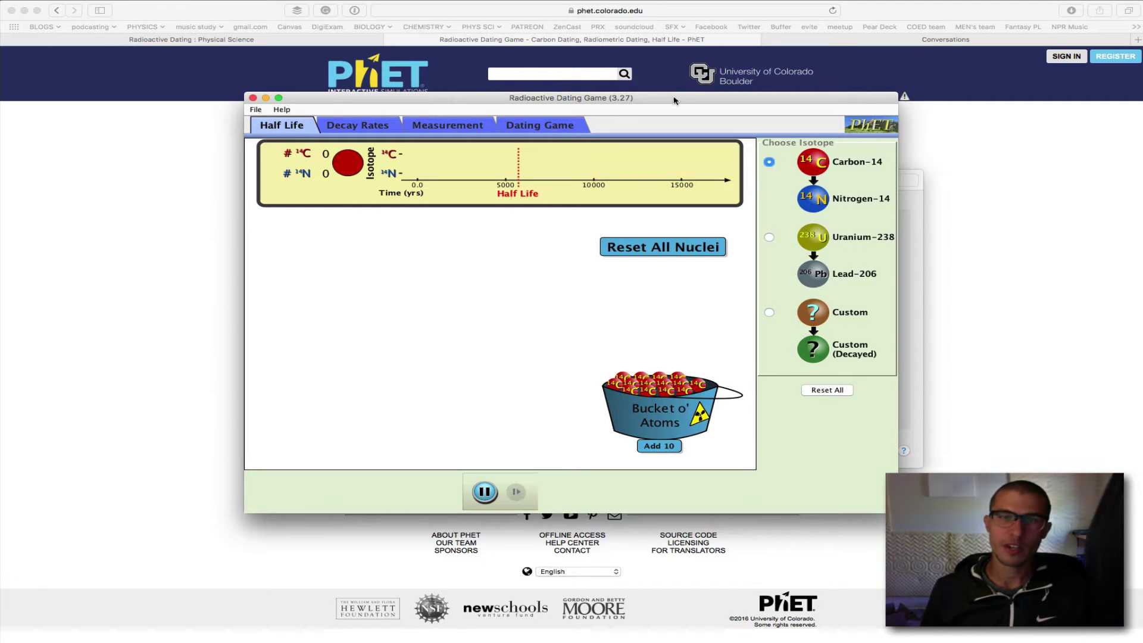
pyautogui.moveTo(674, 100); pyautogui.dragTo(674, 96)
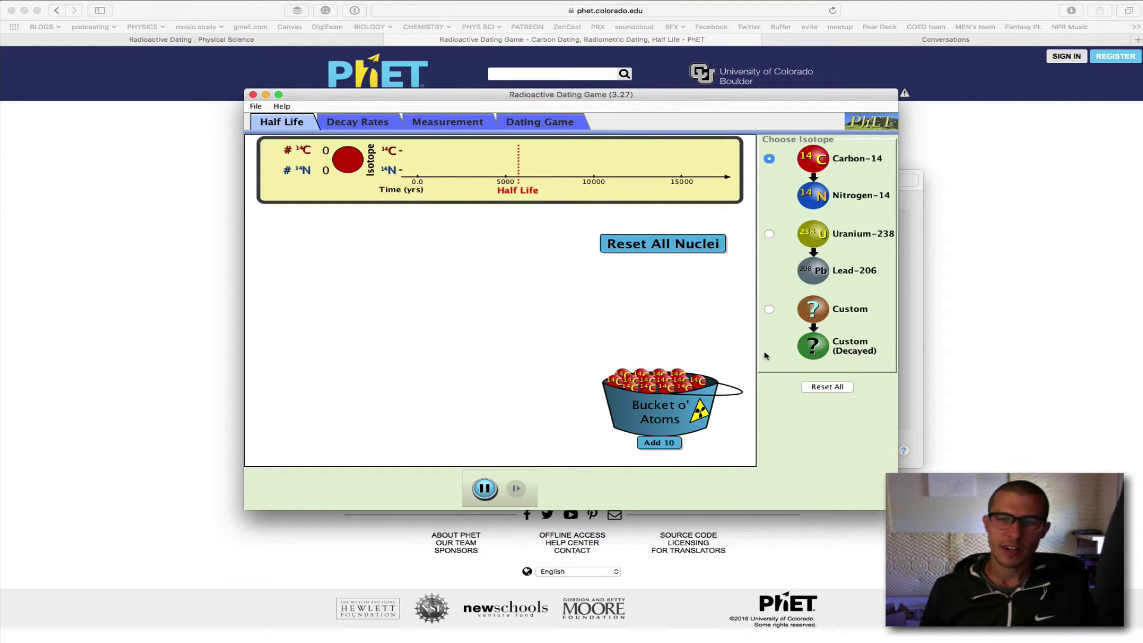
pyautogui.click(770, 235)
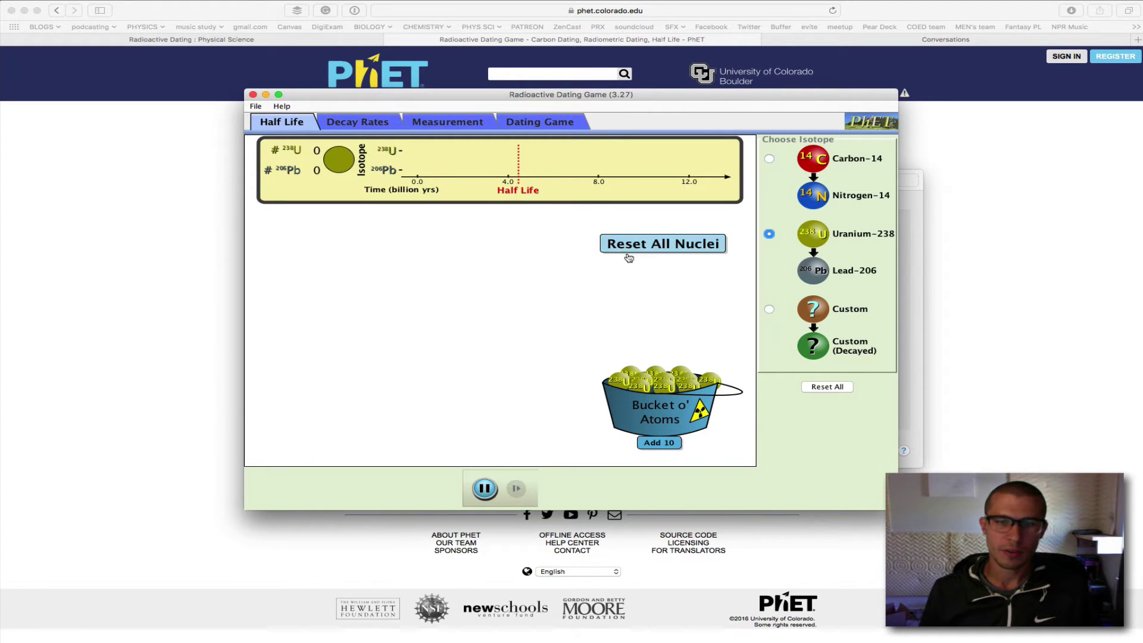
pyautogui.moveTo(663, 394); pyautogui.dragTo(470, 292)
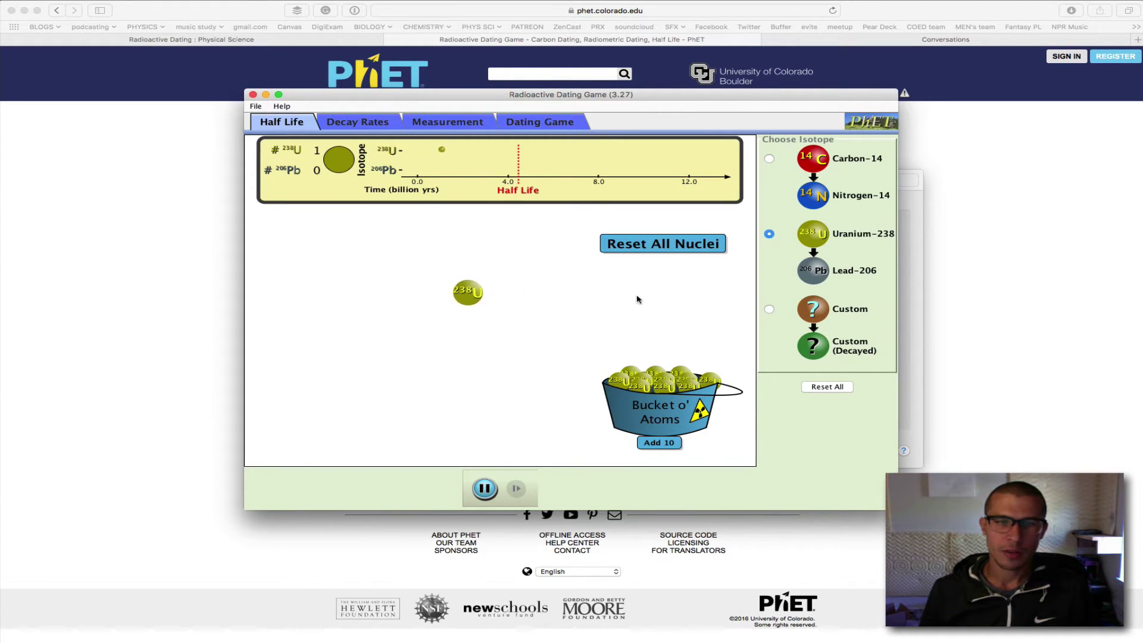
pyautogui.moveTo(663, 377); pyautogui.dragTo(478, 308)
pyautogui.click(659, 442)
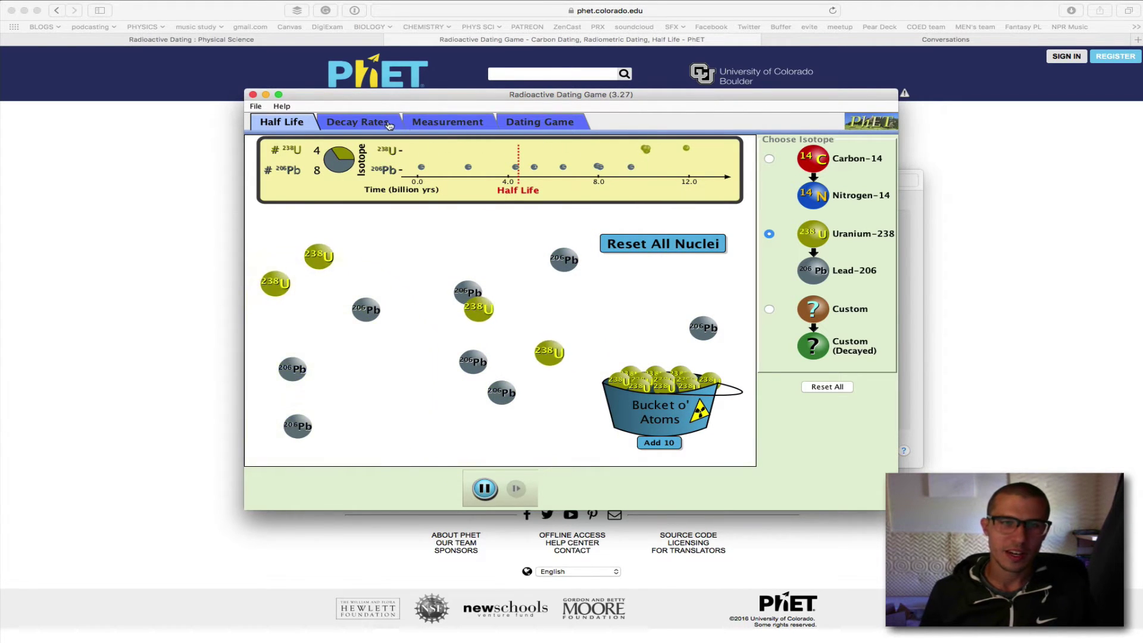
# Step through the Decay Rates and Measurement tabs to the Dating Game tab
pyautogui.click(363, 125)
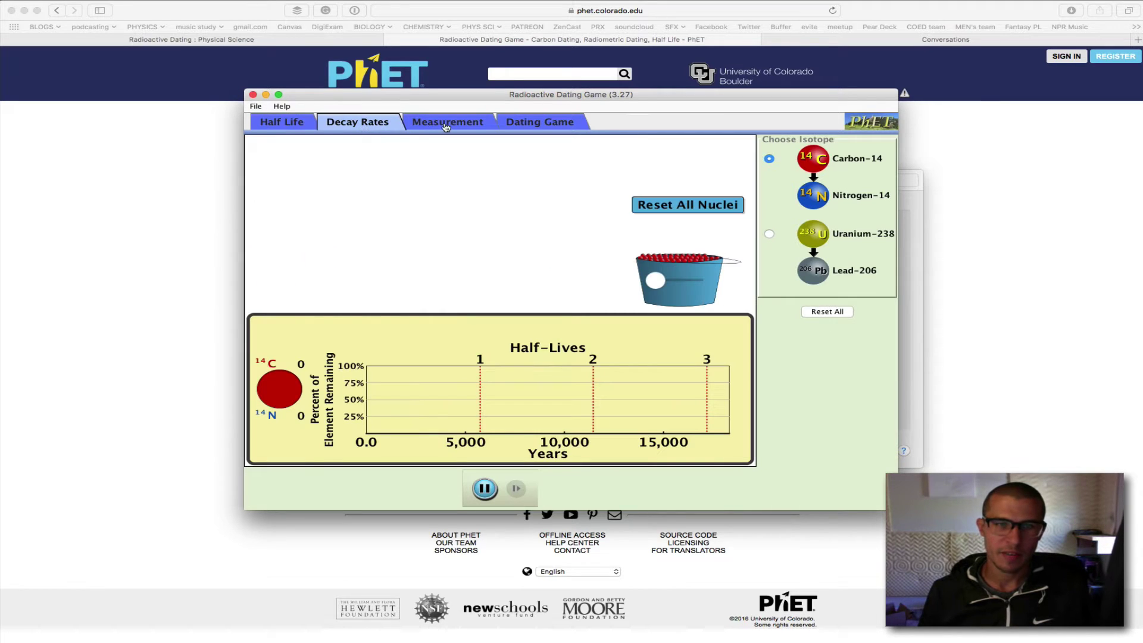
pyautogui.click(467, 124)
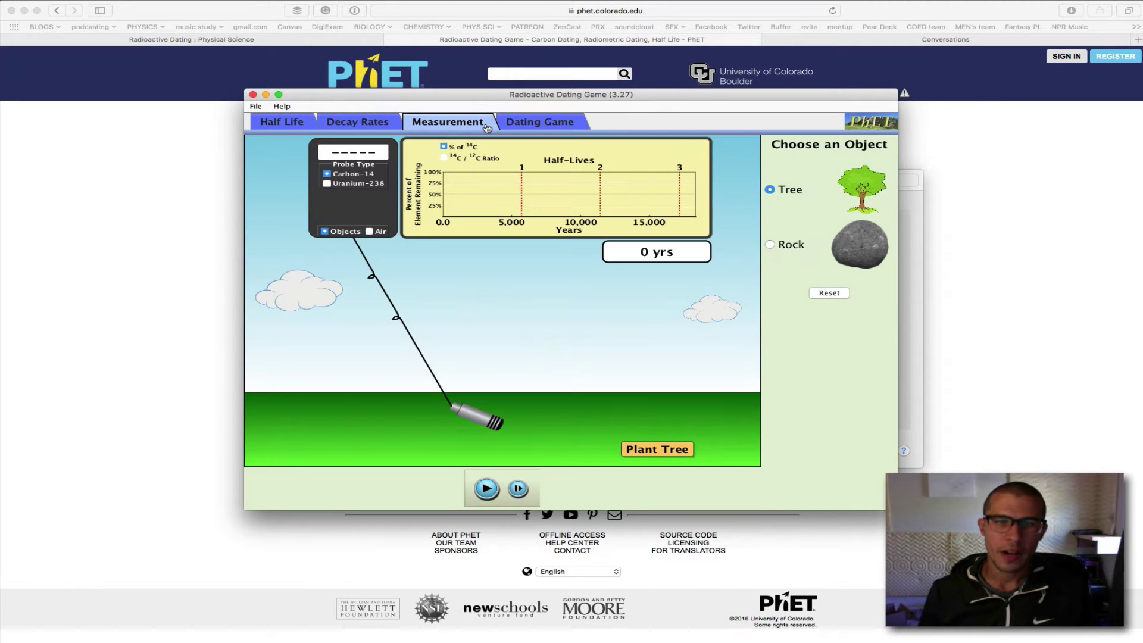
pyautogui.click(533, 126)
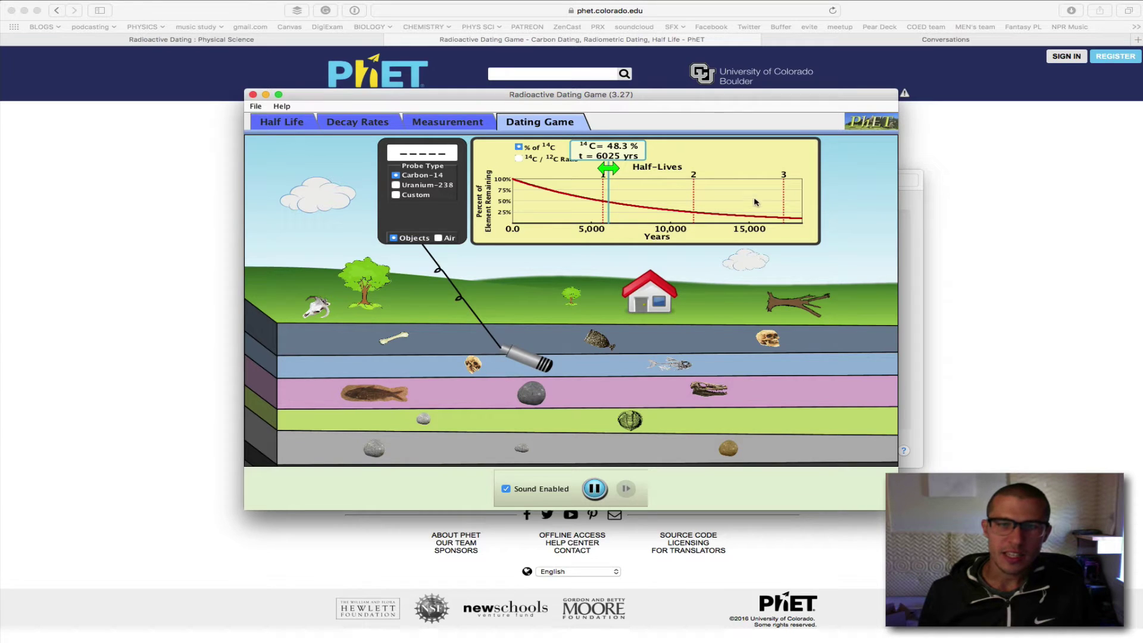
# Place the probe on Rock 1 and switch its type to Uranium-238, reading 97.9%
pyautogui.moveTo(543, 358); pyautogui.dragTo(532, 383)
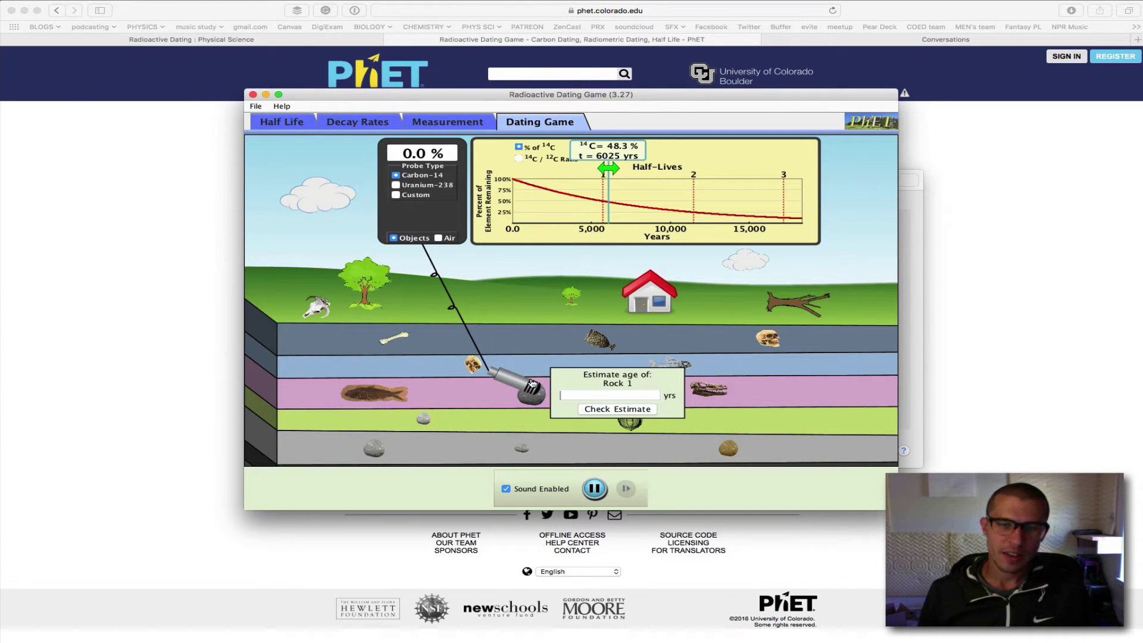
pyautogui.moveTo(531, 384)
pyautogui.mouseDown()
pyautogui.moveTo(410, 398)
pyautogui.moveTo(418, 407)
pyautogui.moveTo(390, 411)
pyautogui.moveTo(367, 441)
pyautogui.moveTo(376, 417)
pyautogui.moveTo(519, 390)
pyautogui.moveTo(512, 447)
pyautogui.moveTo(625, 417)
pyautogui.moveTo(726, 439)
pyautogui.moveTo(456, 386)
pyautogui.moveTo(523, 390)
pyautogui.moveTo(416, 396)
pyautogui.moveTo(397, 428)
pyautogui.moveTo(532, 394)
pyautogui.mouseUp()
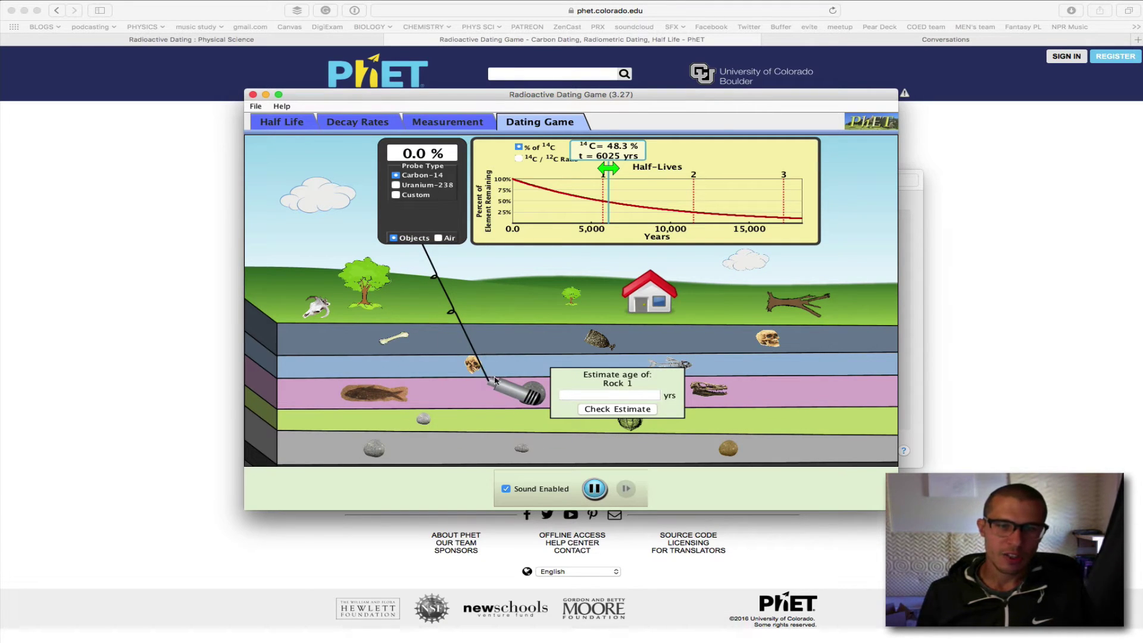
pyautogui.moveTo(512, 393); pyautogui.dragTo(503, 385)
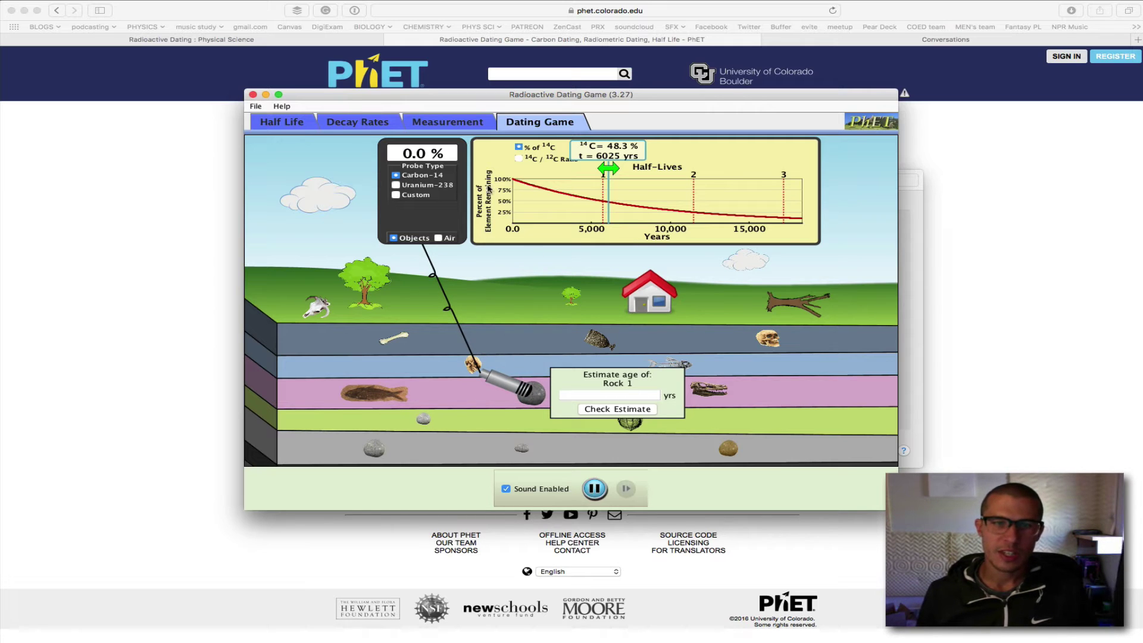
pyautogui.click(396, 185)
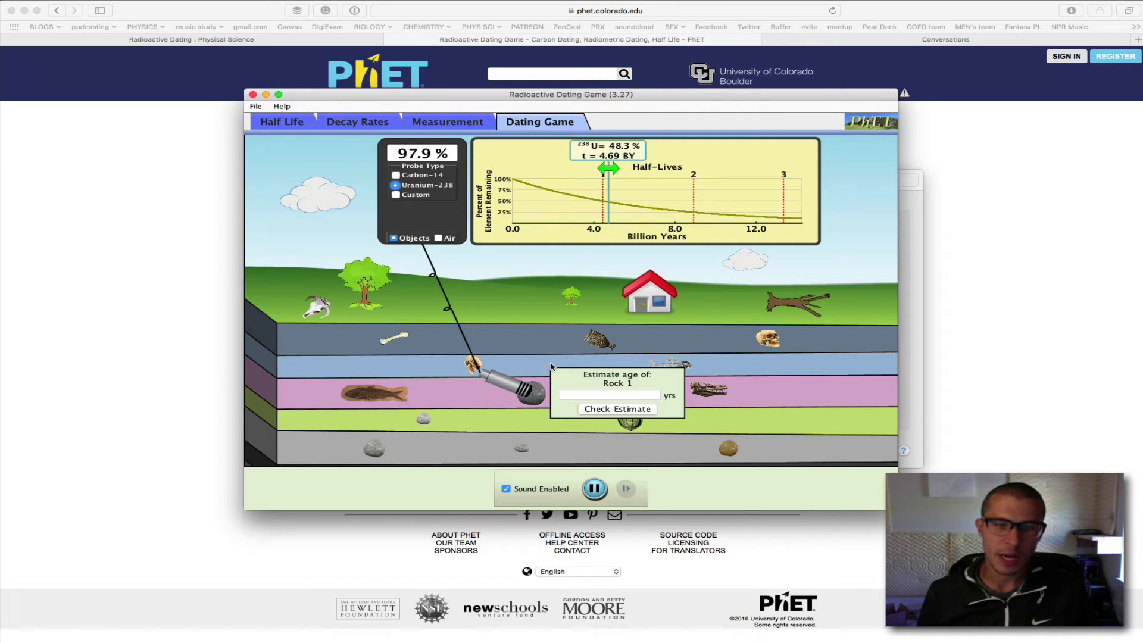
# Slide the Half-Lives time marker to 780.81 MY, where 88.7% Uranium-238 remains
pyautogui.moveTo(503, 379)
pyautogui.mouseDown()
pyautogui.moveTo(395, 387)
pyautogui.moveTo(472, 395)
pyautogui.moveTo(400, 408)
pyautogui.moveTo(351, 445)
pyautogui.moveTo(395, 388)
pyautogui.moveTo(509, 388)
pyautogui.mouseUp()
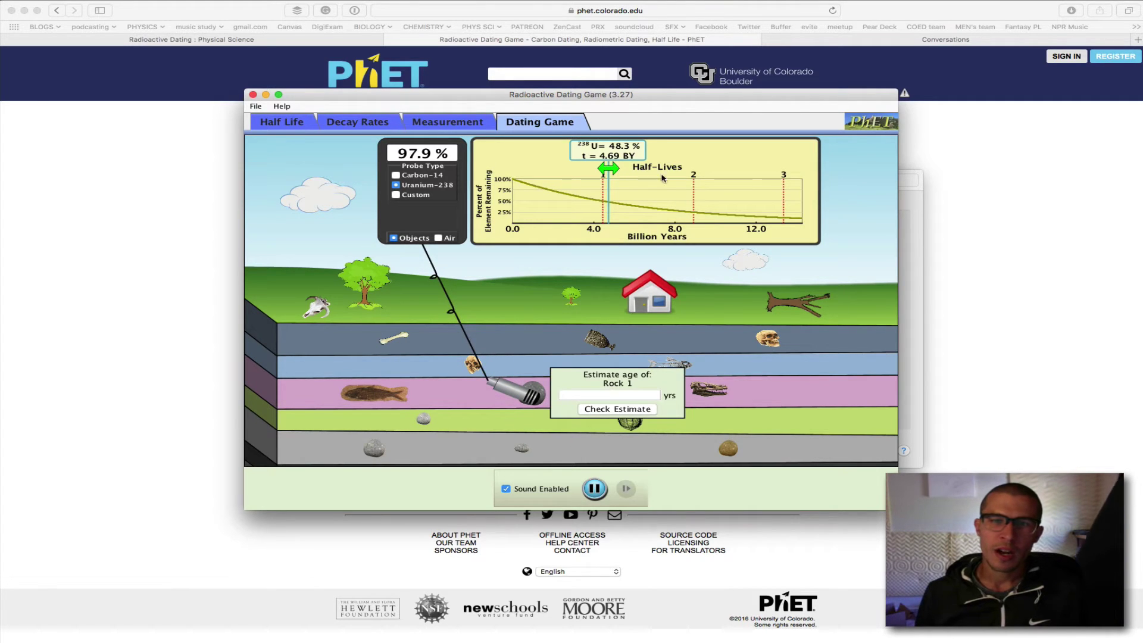
pyautogui.moveTo(612, 172); pyautogui.dragTo(550, 178)
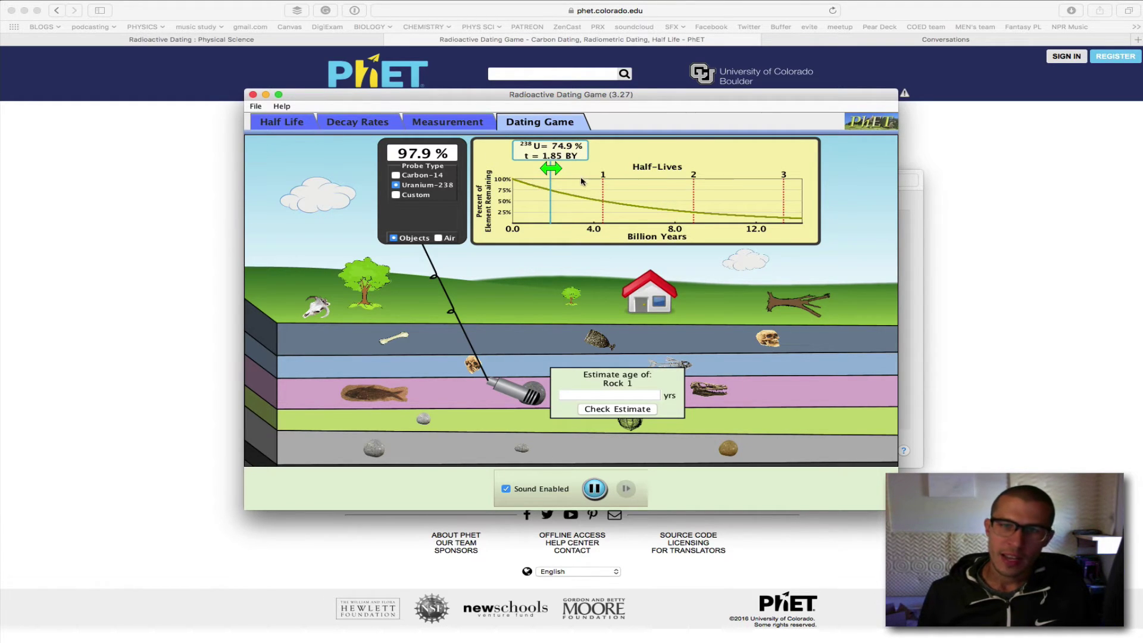
pyautogui.moveTo(550, 169); pyautogui.dragTo(670, 163)
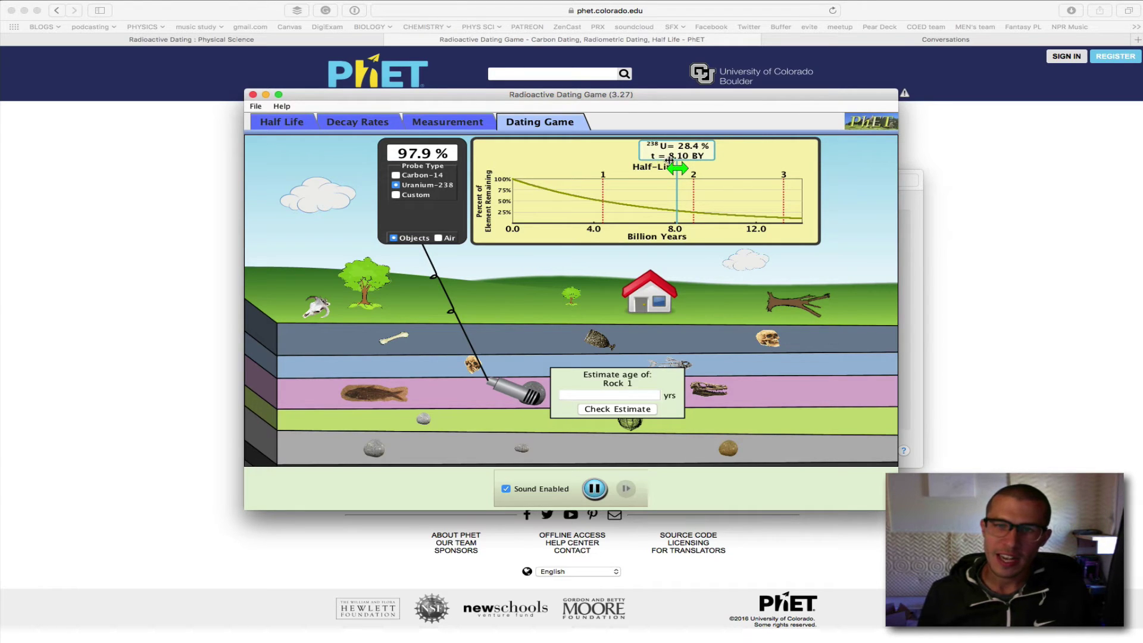
pyautogui.moveTo(680, 168); pyautogui.dragTo(581, 169)
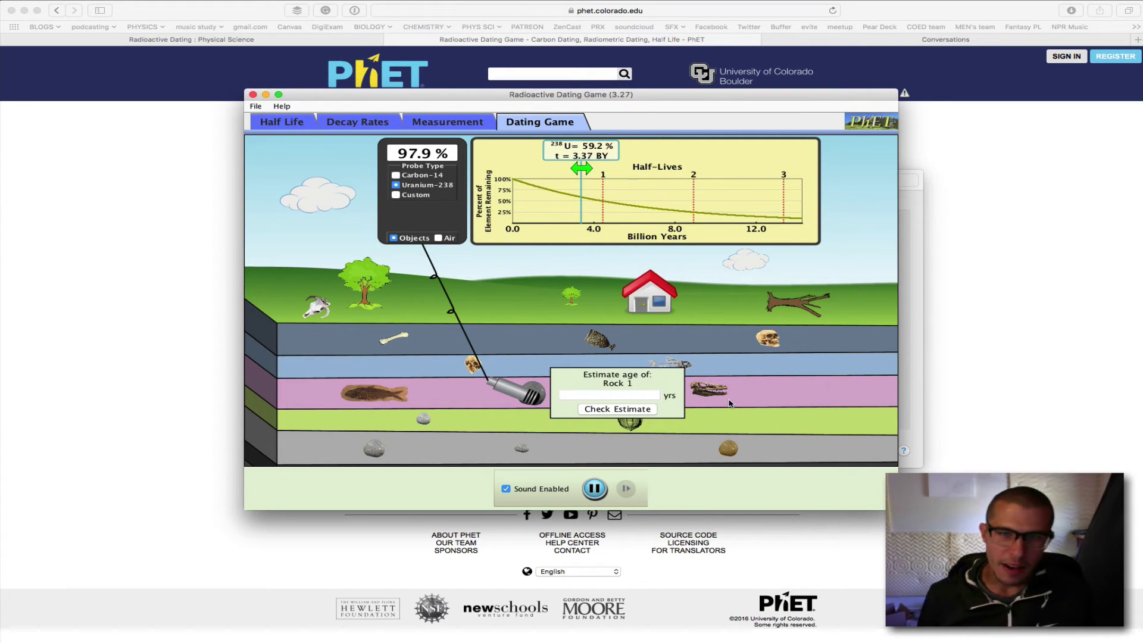
pyautogui.moveTo(587, 171); pyautogui.dragTo(529, 169)
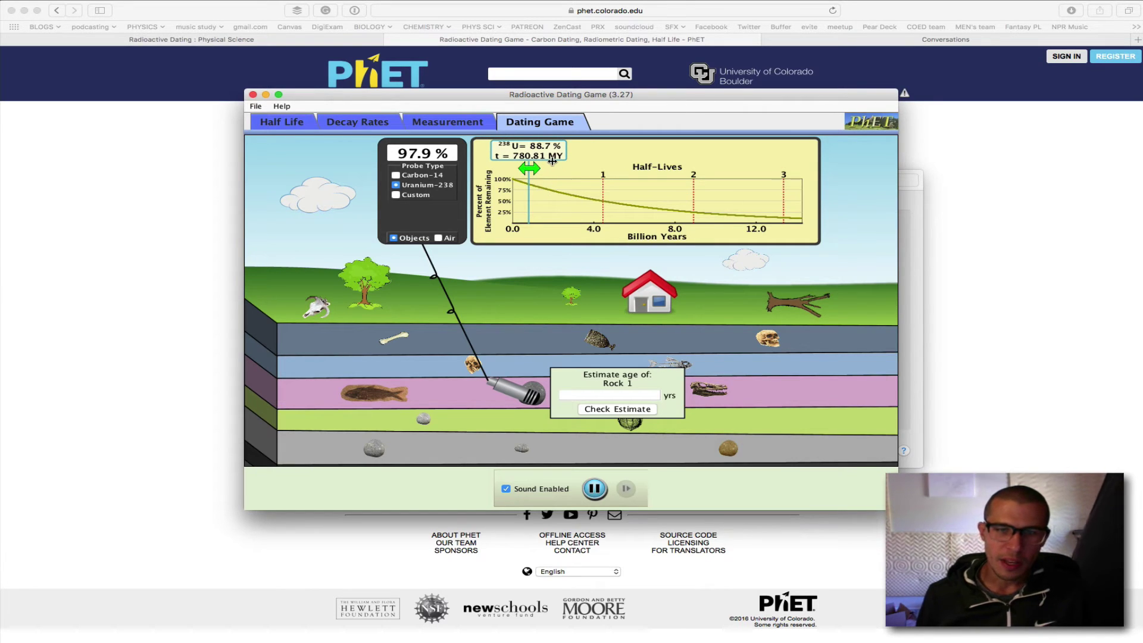
pyautogui.click(598, 396)
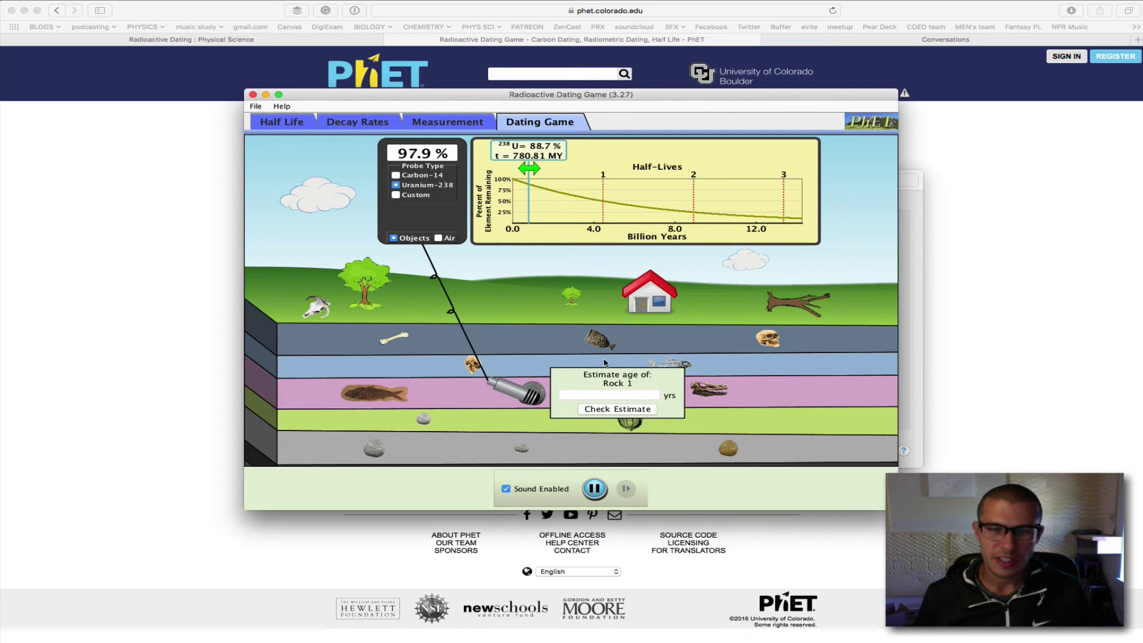
pyautogui.moveTo(536, 391); pyautogui.dragTo(519, 388)
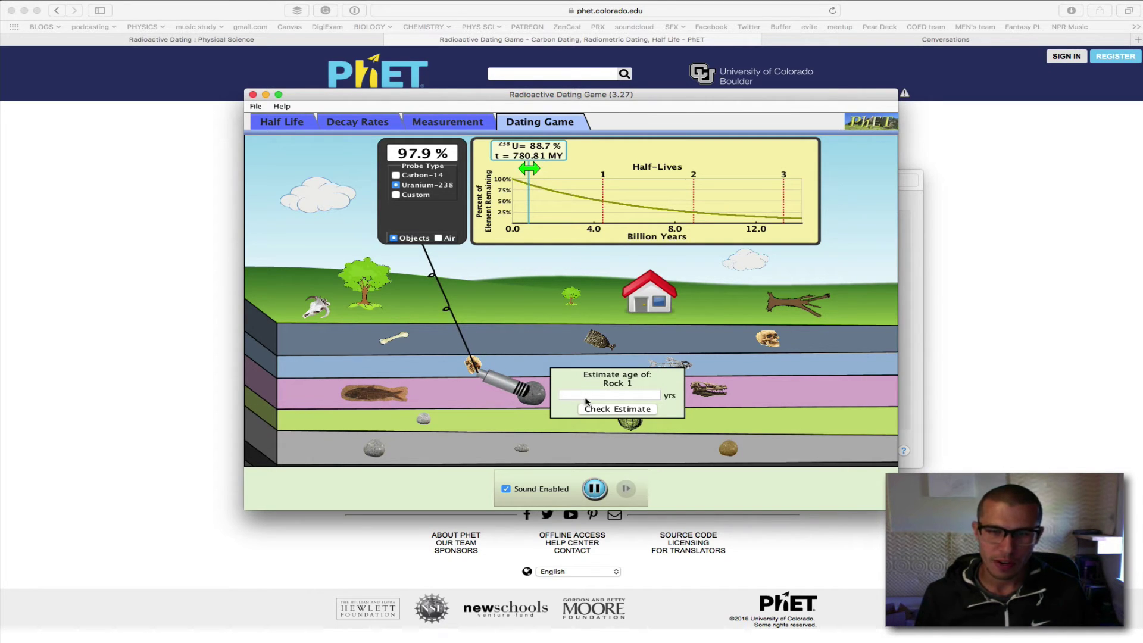
# Check a Rock 1 estimate of 780,000,000,000 yrs, marked wrong, then reset the result
pyautogui.write('780')
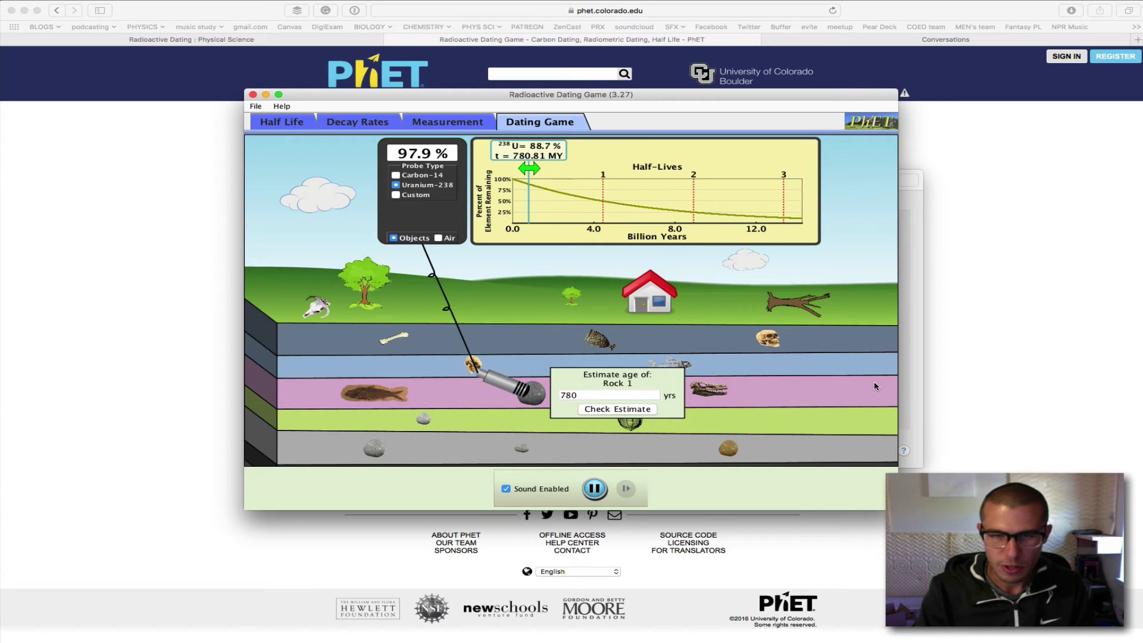
pyautogui.write(',000')
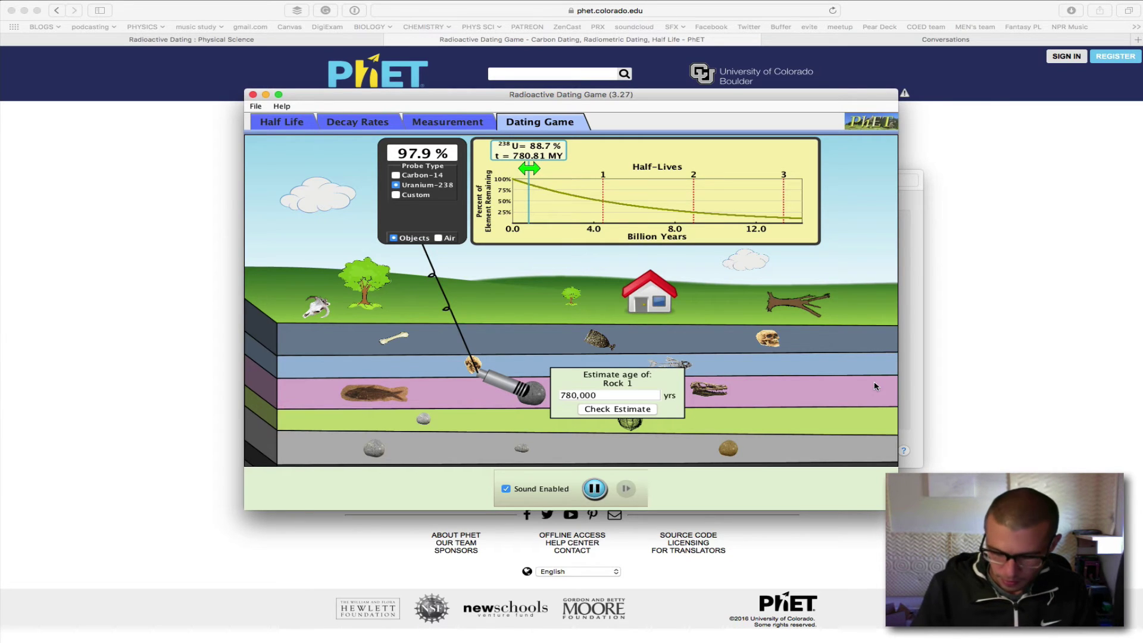
pyautogui.write(',000')
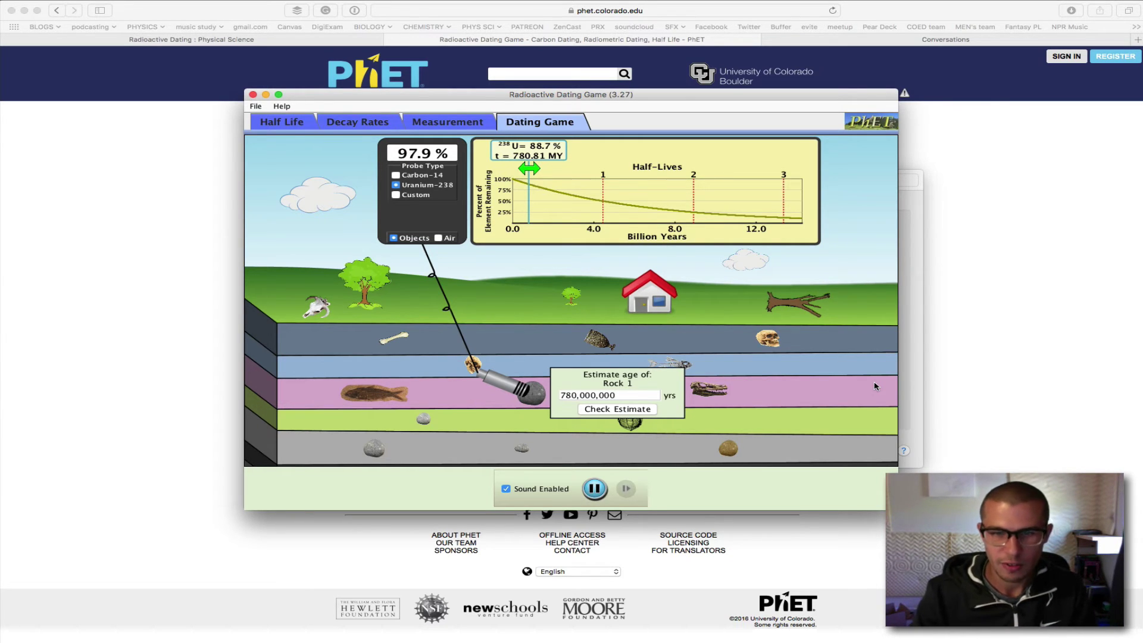
pyautogui.write(',00')
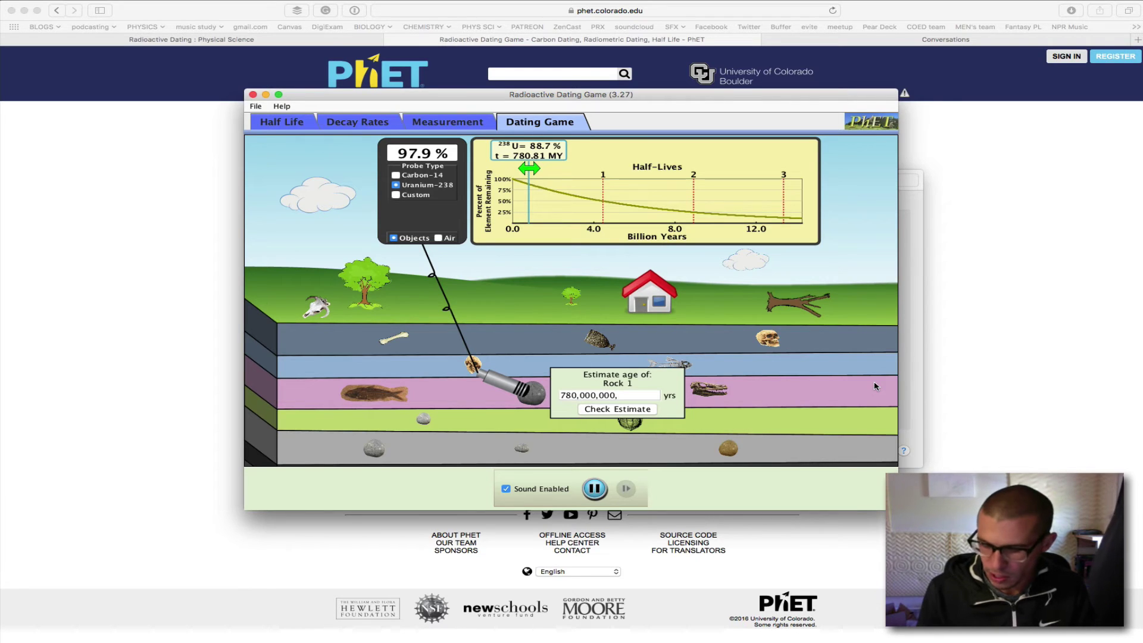
pyautogui.write('0')
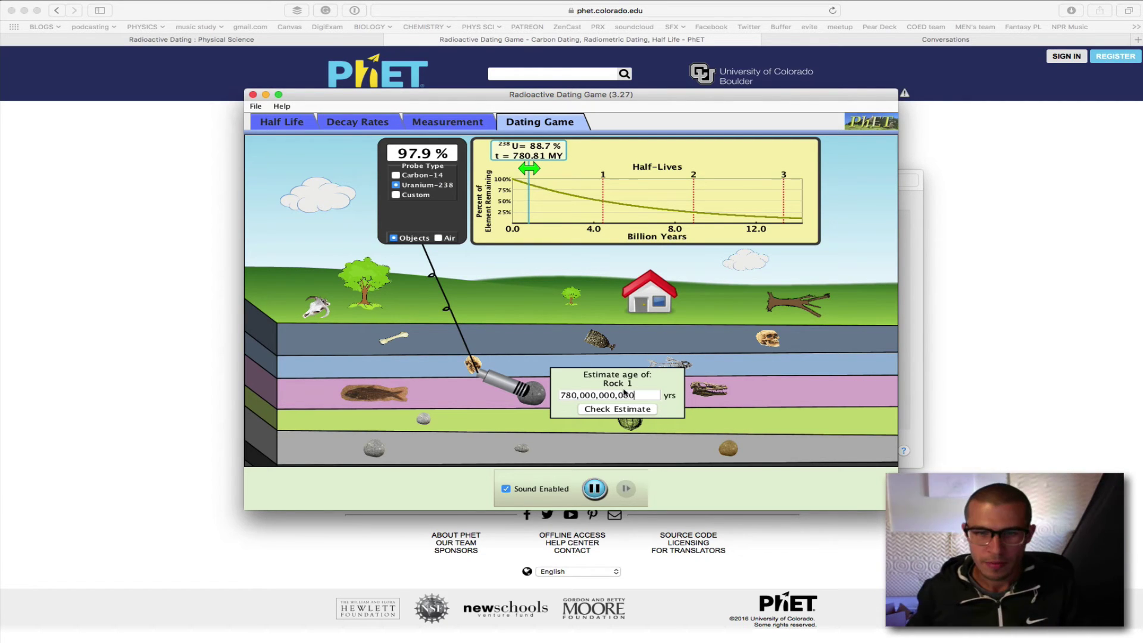
pyautogui.click(594, 415)
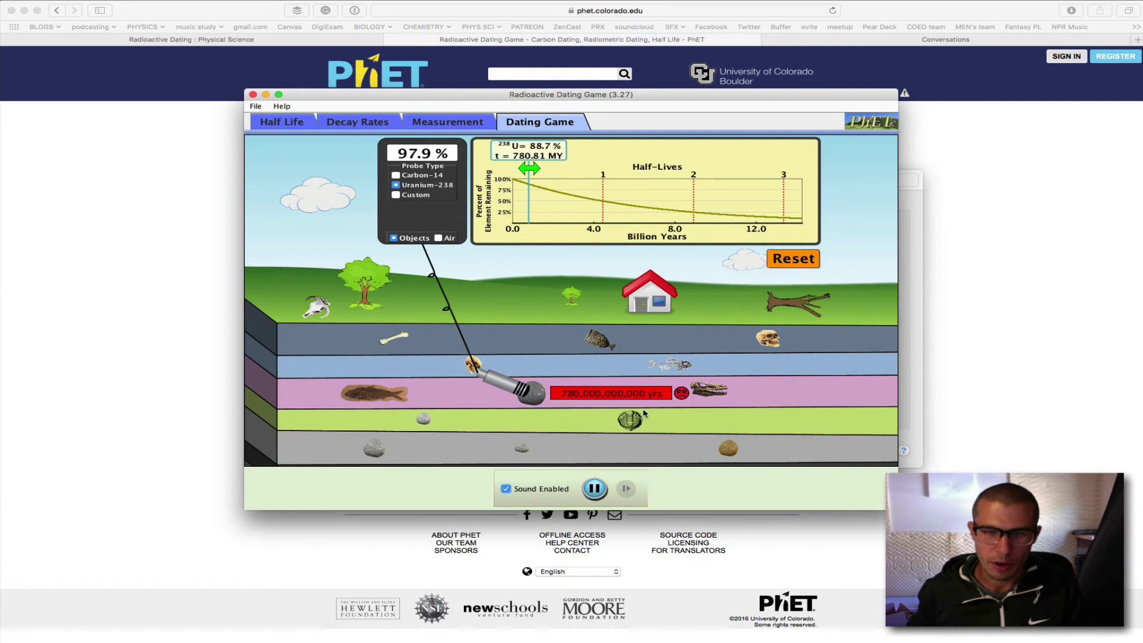
pyautogui.click(787, 261)
# Probe Rock 3, Rock 1 and the fish fossil, then screenshot the simulation window
pyautogui.moveTo(523, 394)
pyautogui.mouseDown()
pyautogui.moveTo(515, 387)
pyautogui.moveTo(523, 393)
pyautogui.mouseUp()
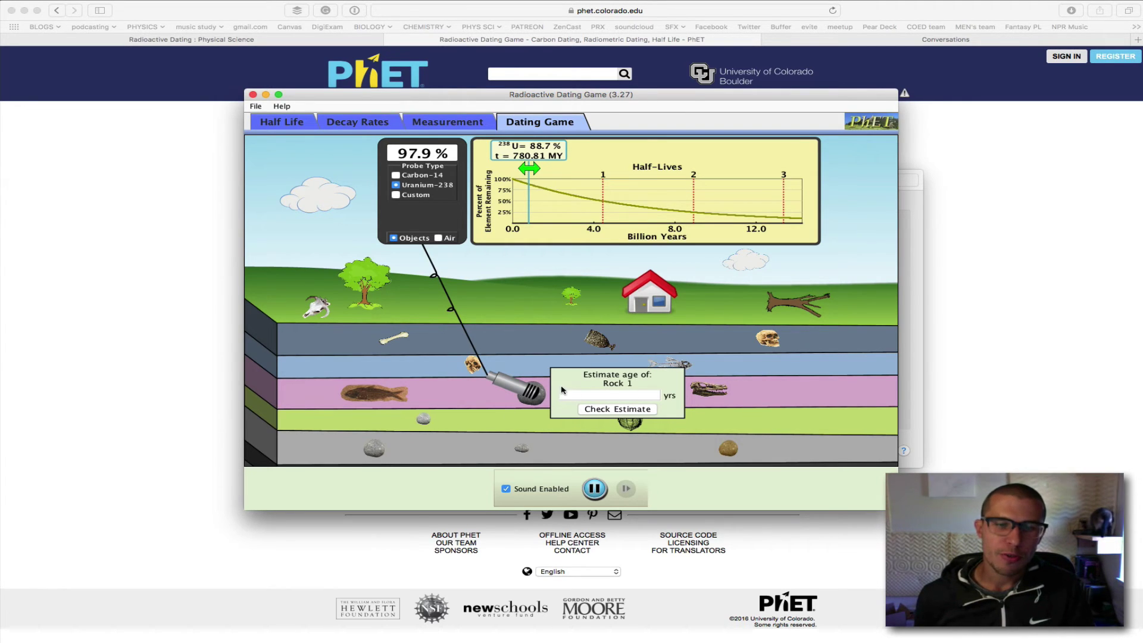
pyautogui.moveTo(515, 391); pyautogui.dragTo(456, 381)
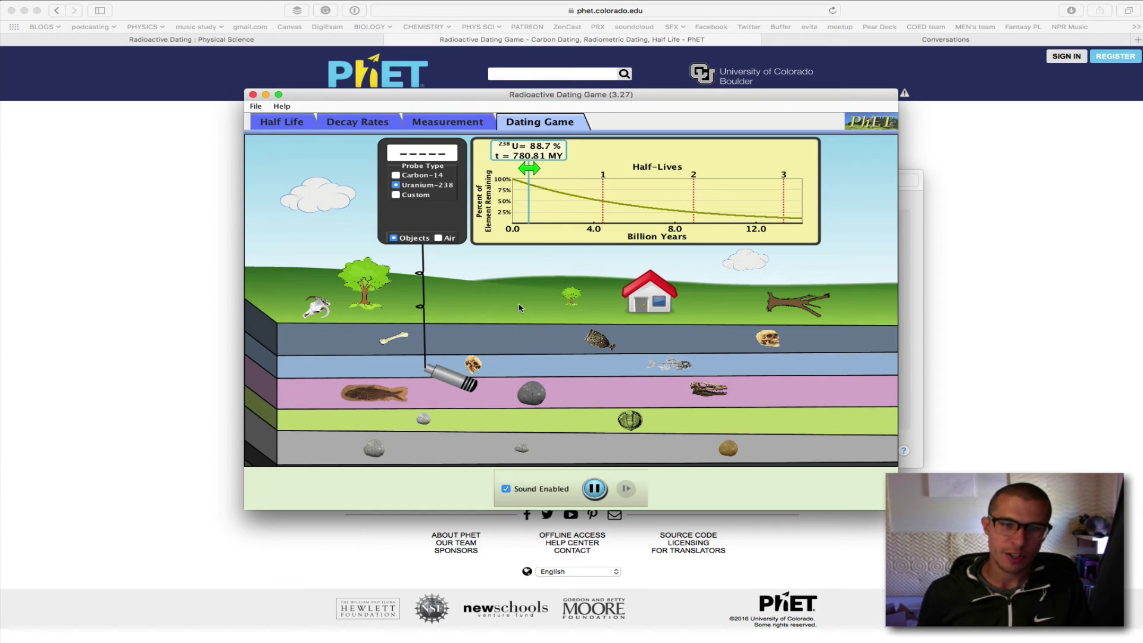
pyautogui.moveTo(458, 377)
pyautogui.mouseDown()
pyautogui.moveTo(512, 388)
pyautogui.moveTo(404, 410)
pyautogui.moveTo(390, 400)
pyautogui.moveTo(381, 440)
pyautogui.moveTo(458, 391)
pyautogui.mouseUp()
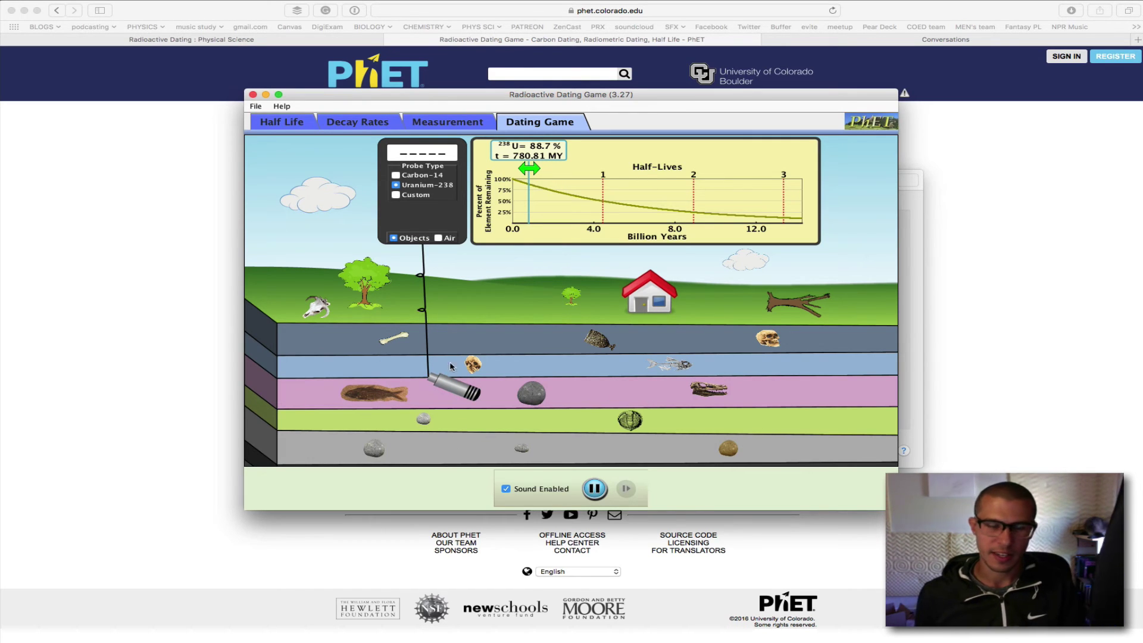
pyautogui.moveTo(461, 385); pyautogui.dragTo(459, 382)
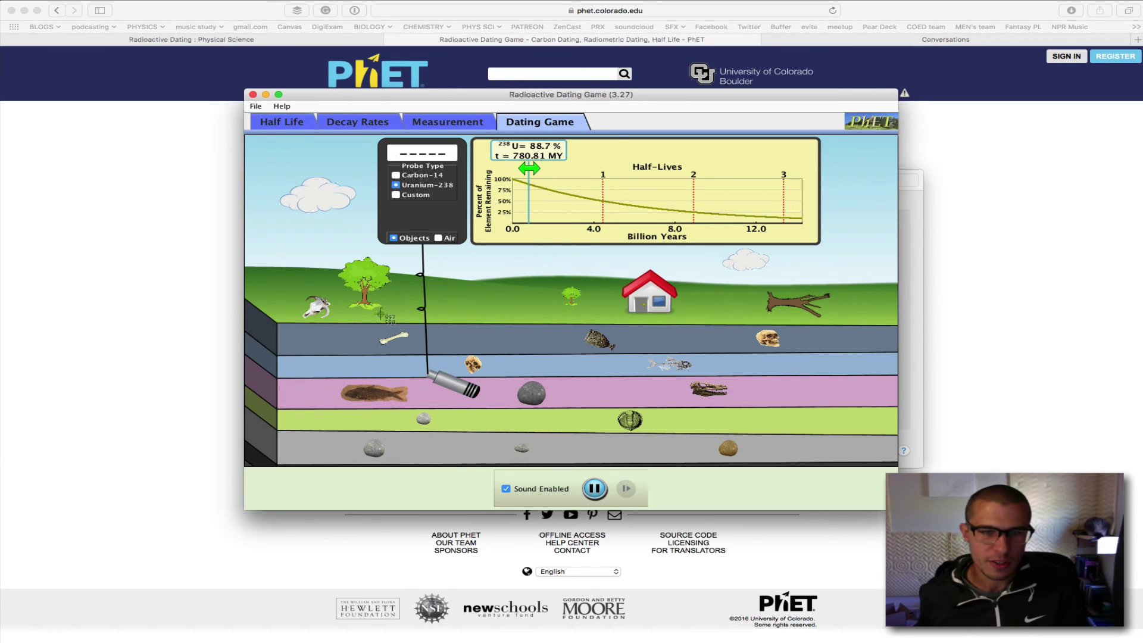
pyautogui.moveTo(216, 91); pyautogui.dragTo(911, 529)
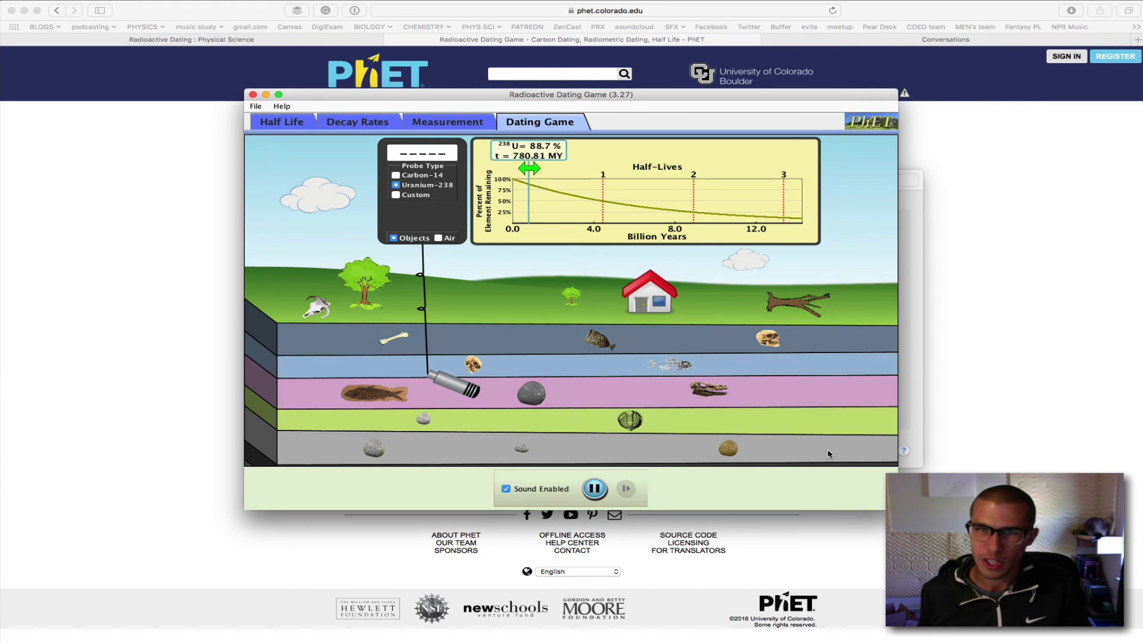
# View the new Screen Shot file in Preview, then return to Safari's PhET page
pyautogui.press('F11')
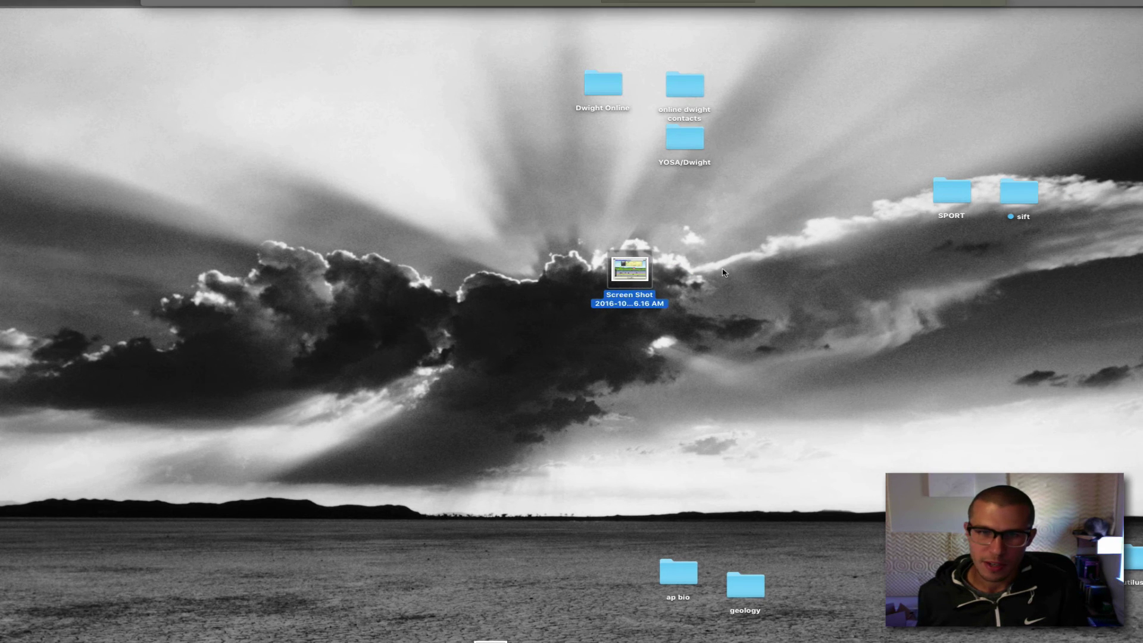
pyautogui.doubleClick(627, 275)
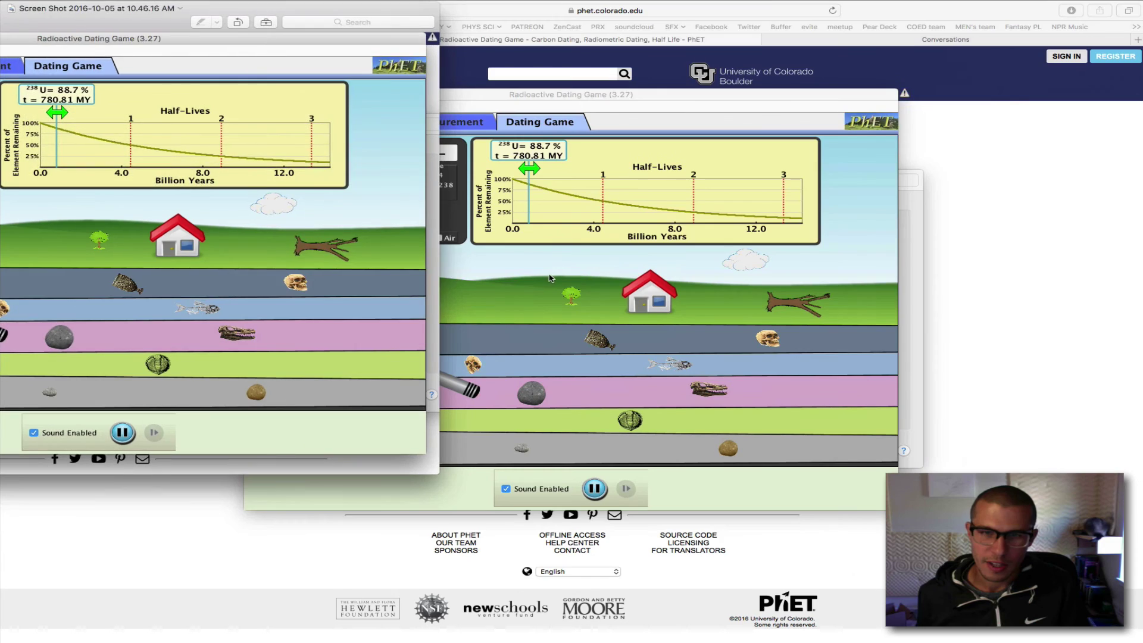
pyautogui.moveTo(167, 36); pyautogui.dragTo(438, 57)
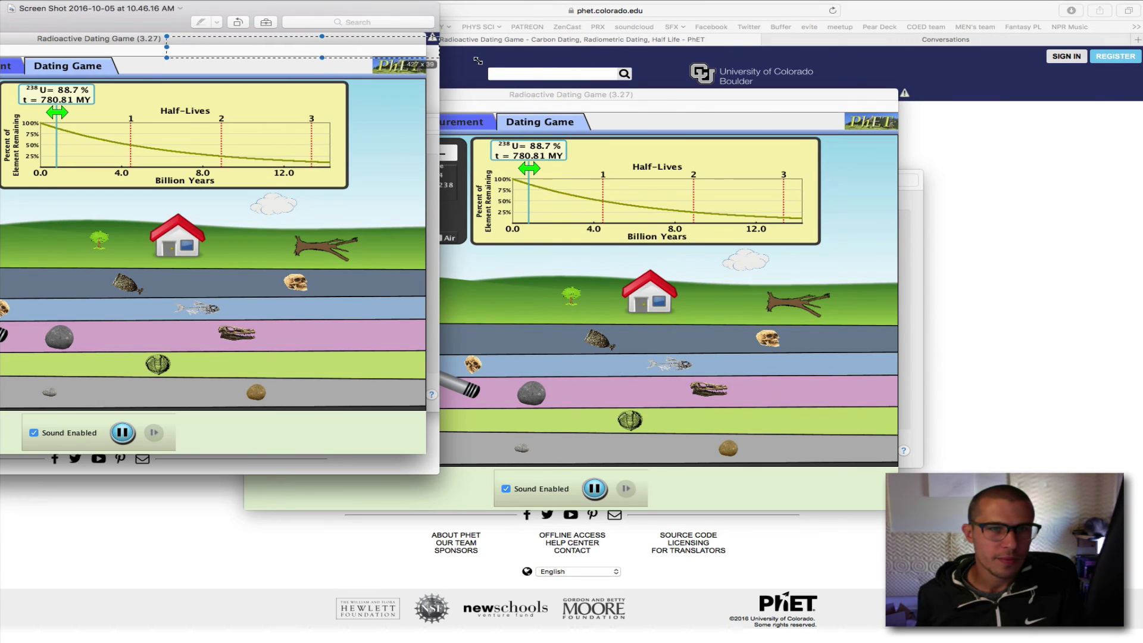
pyautogui.click(132, 40)
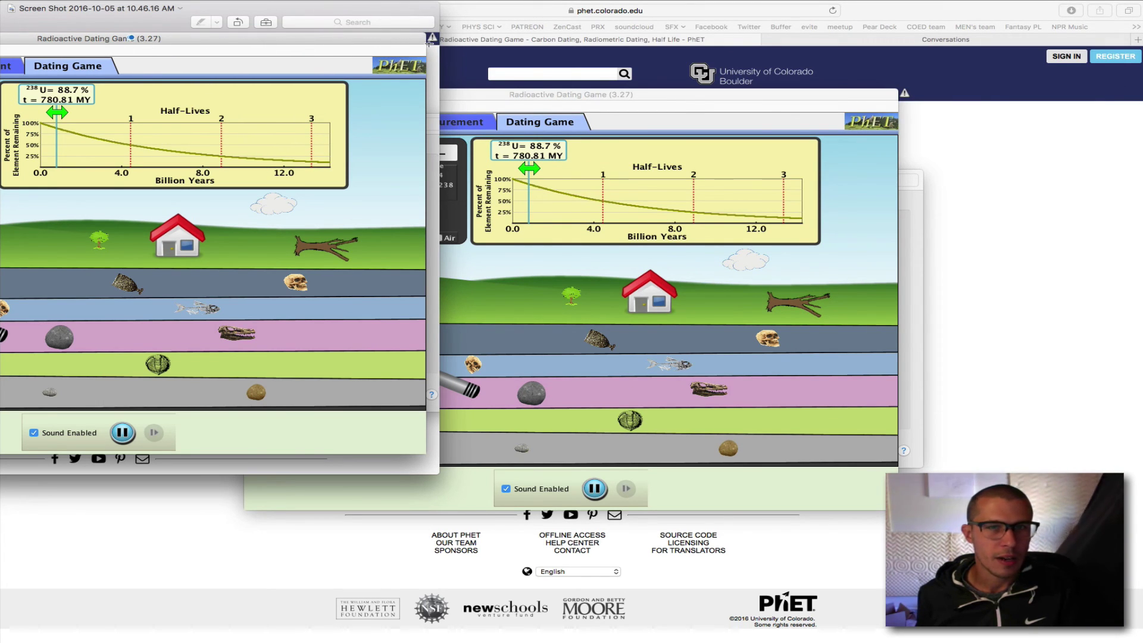
pyautogui.click(1011, 143)
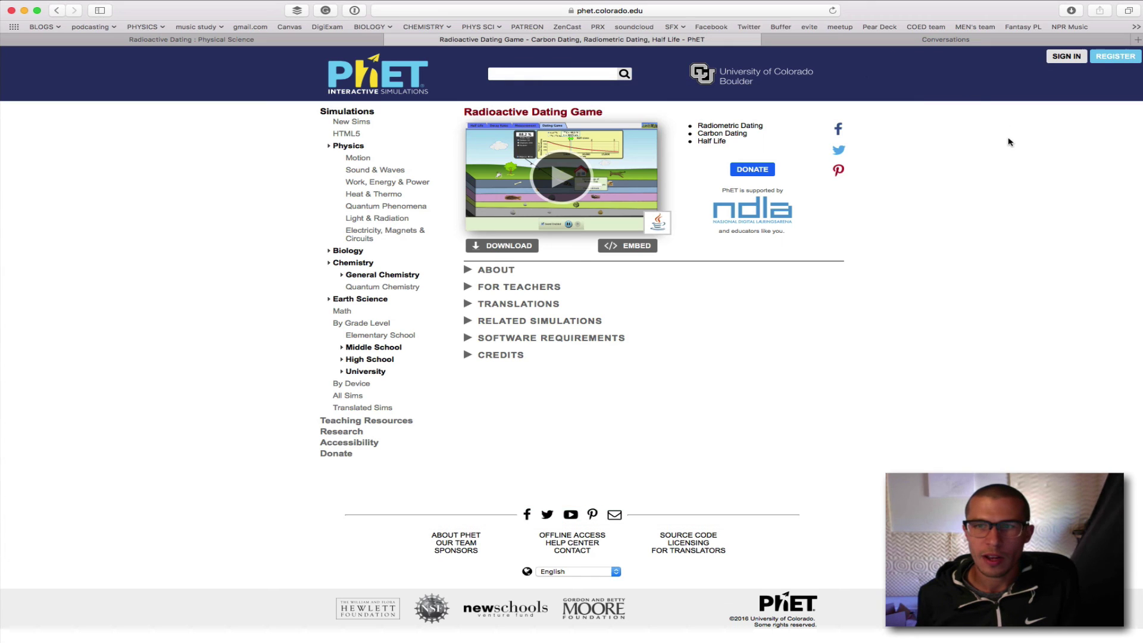
# Bring up the 'Radioactive Dating : Physical Science' Canvas tab in Safari
pyautogui.click(254, 42)
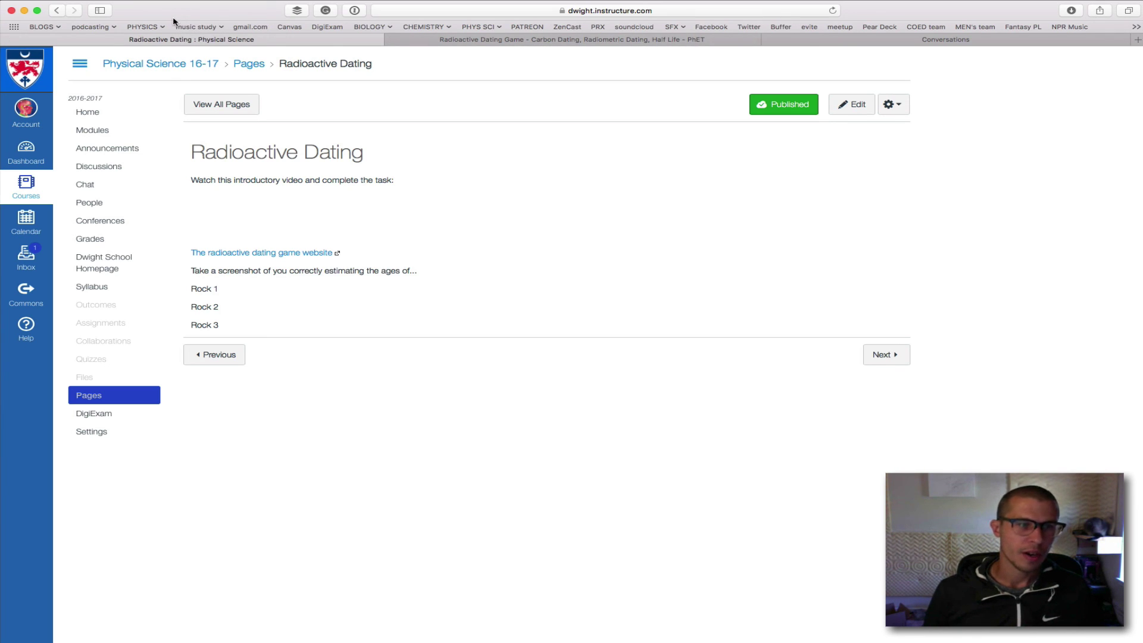
pyautogui.click(920, 39)
pyautogui.click(684, 39)
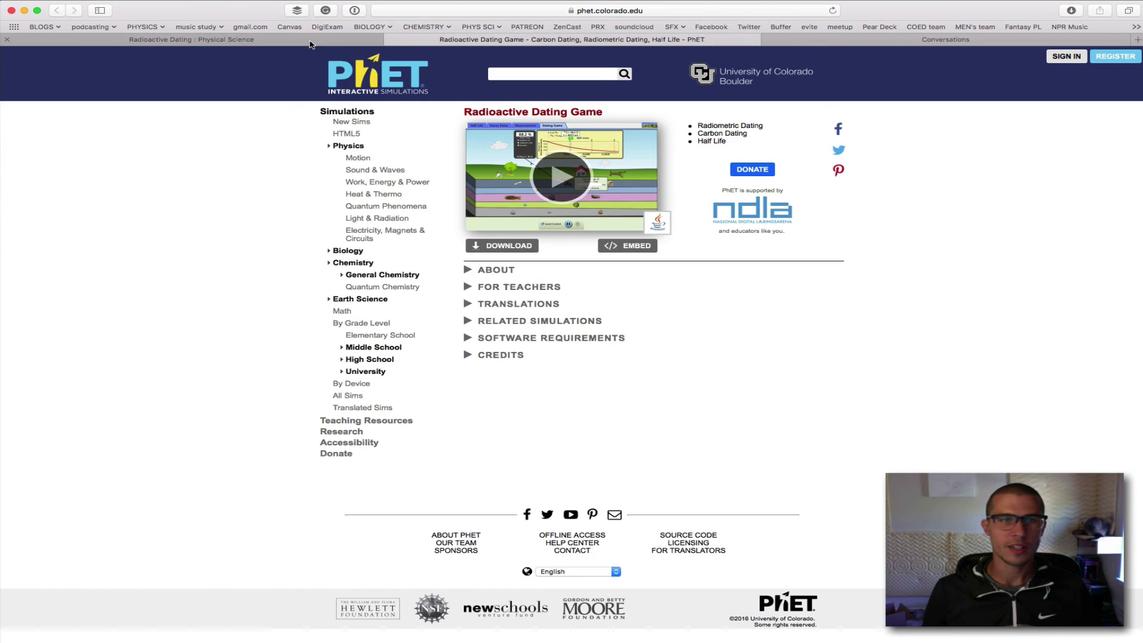
pyautogui.click(275, 41)
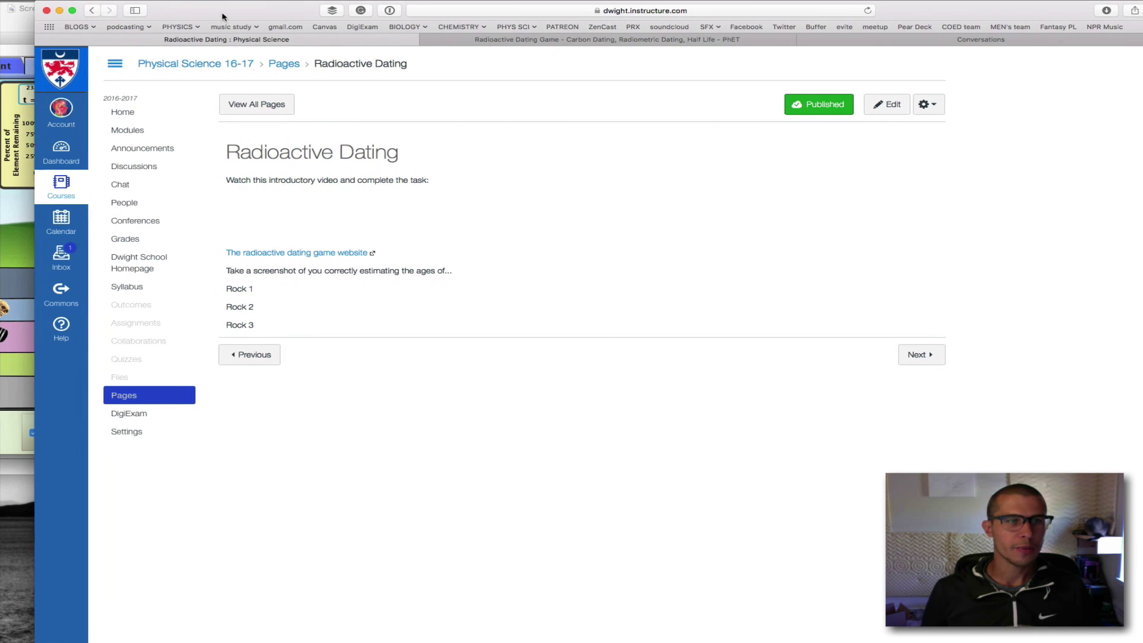